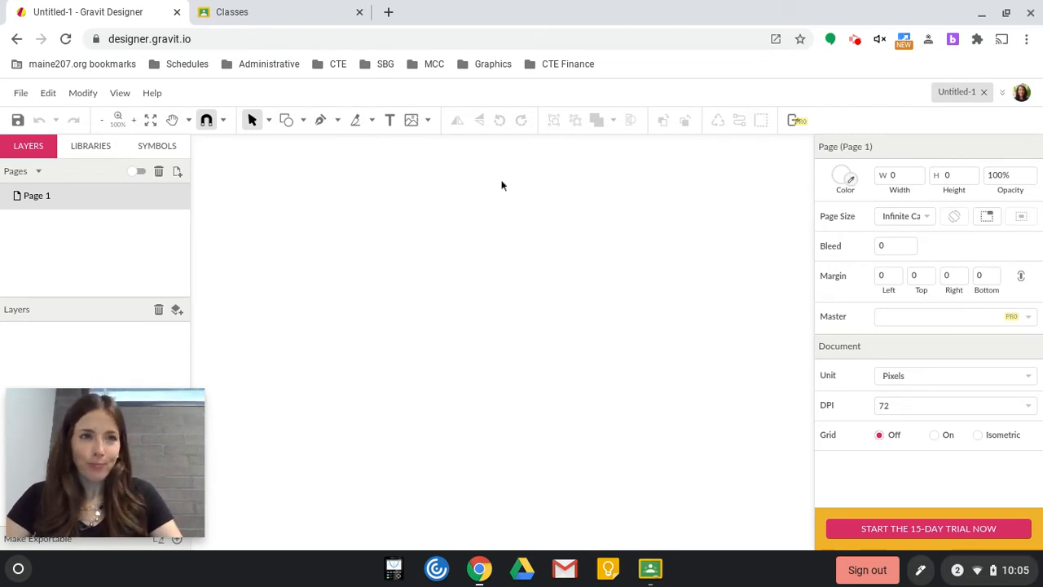
Import the Graphics_Pen Tool Practice PNG modified yesterday at 3:33 PM from My Drive onto the page
click(20, 96)
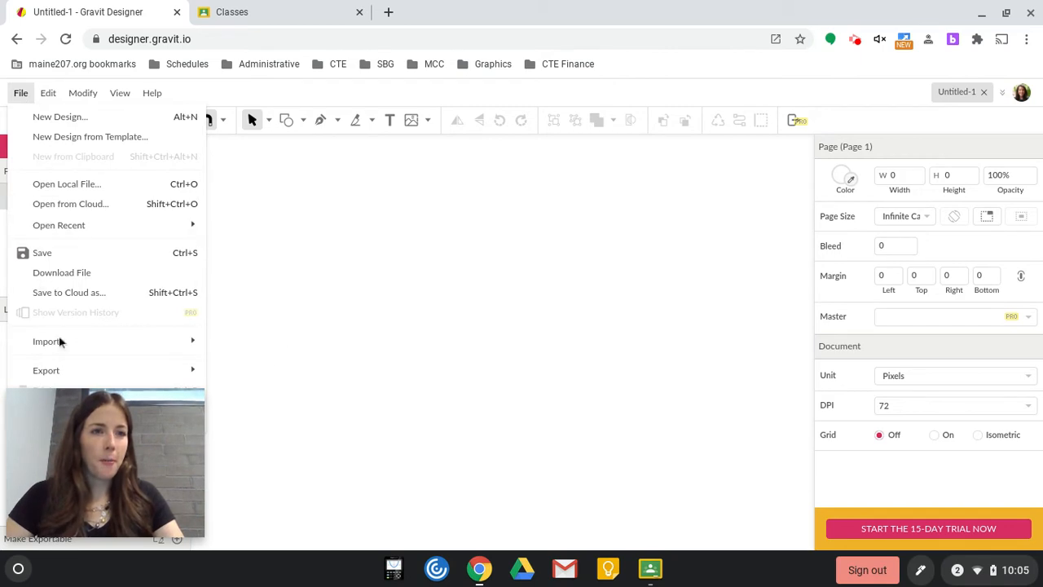
mouse_move(68, 345)
click(266, 345)
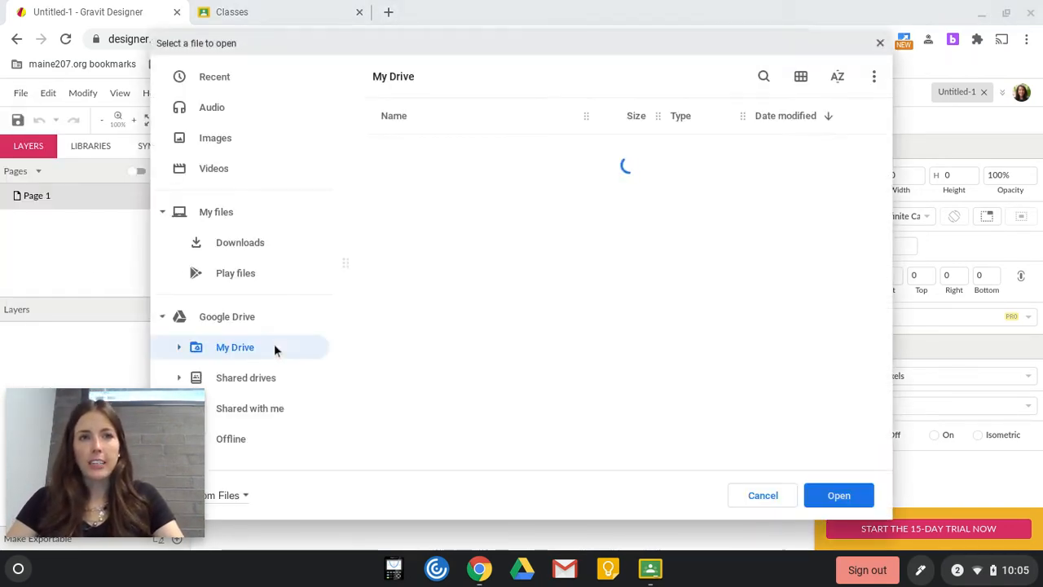
scroll(425, 318, down, 5)
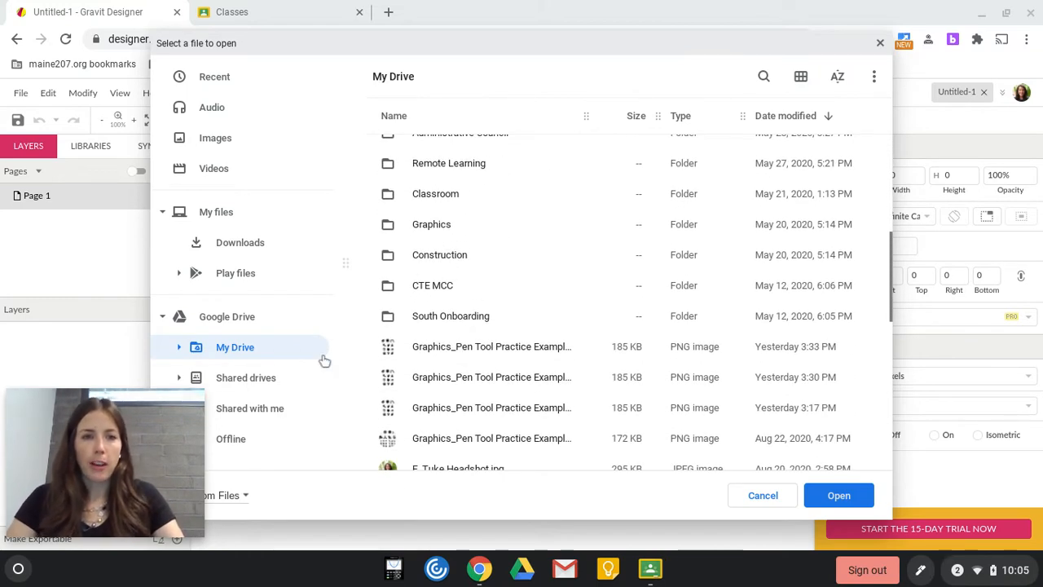
click(466, 349)
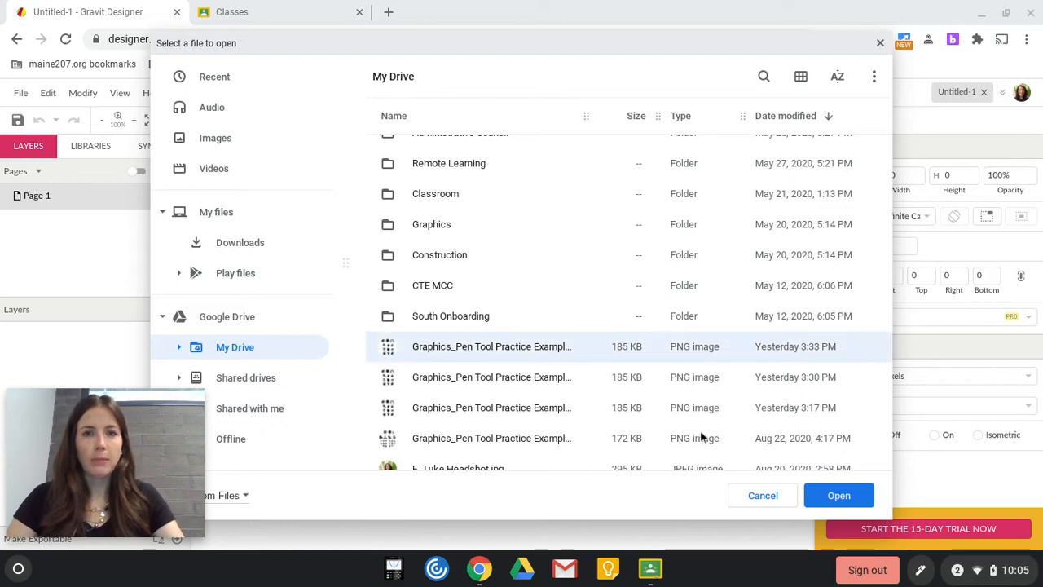
click(833, 502)
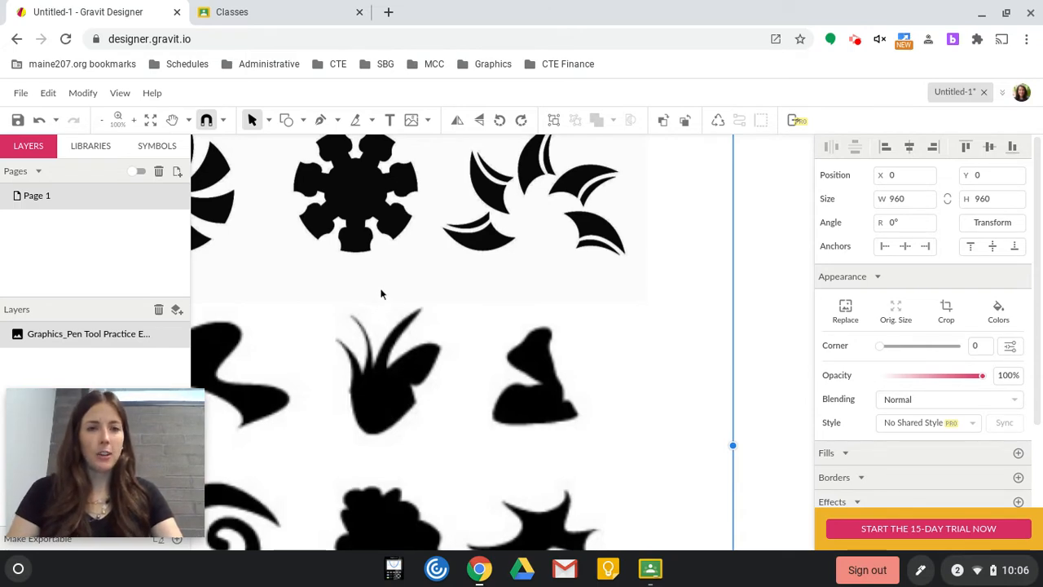
Examine the rows of black practice shapes across the imported image, both up close and as a whole
key(h)
drag(318, 280, 401, 270)
key(v)
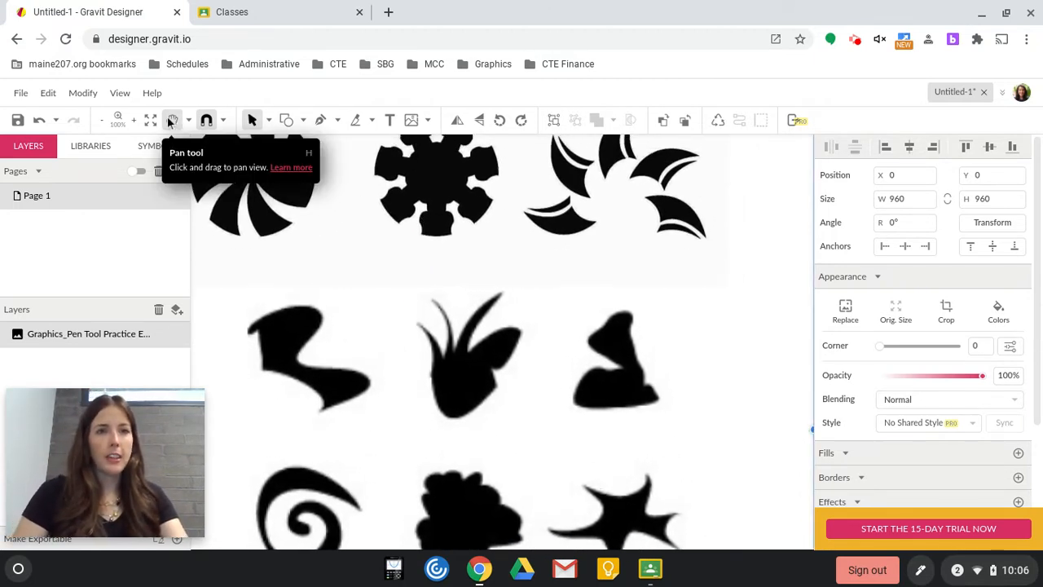
click(174, 120)
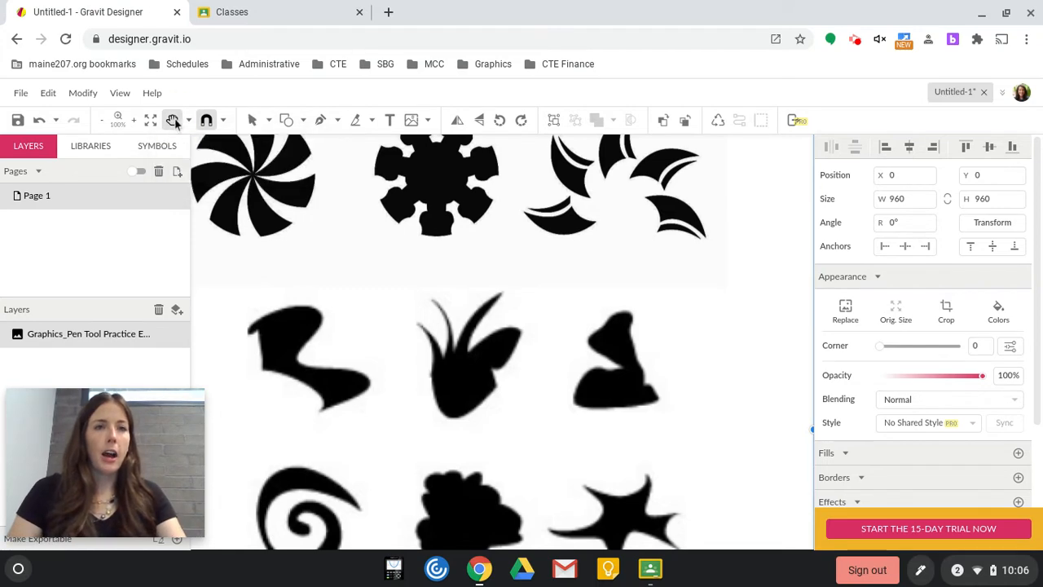
drag(460, 272, 495, 257)
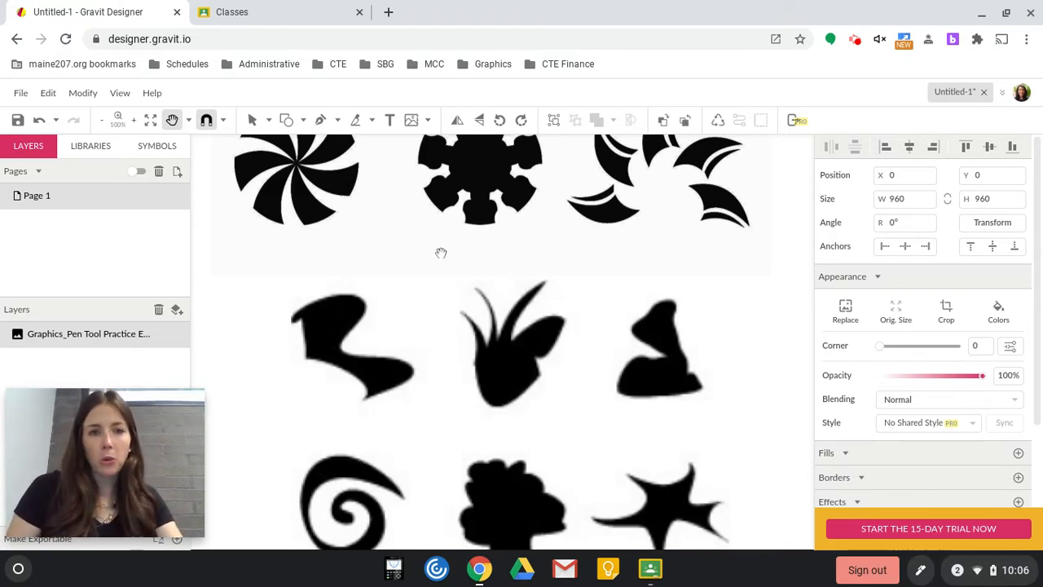
scroll(435, 261, down, 2)
scroll(440, 265, up, 4)
scroll(441, 278, down, 3)
scroll(441, 277, down, 2)
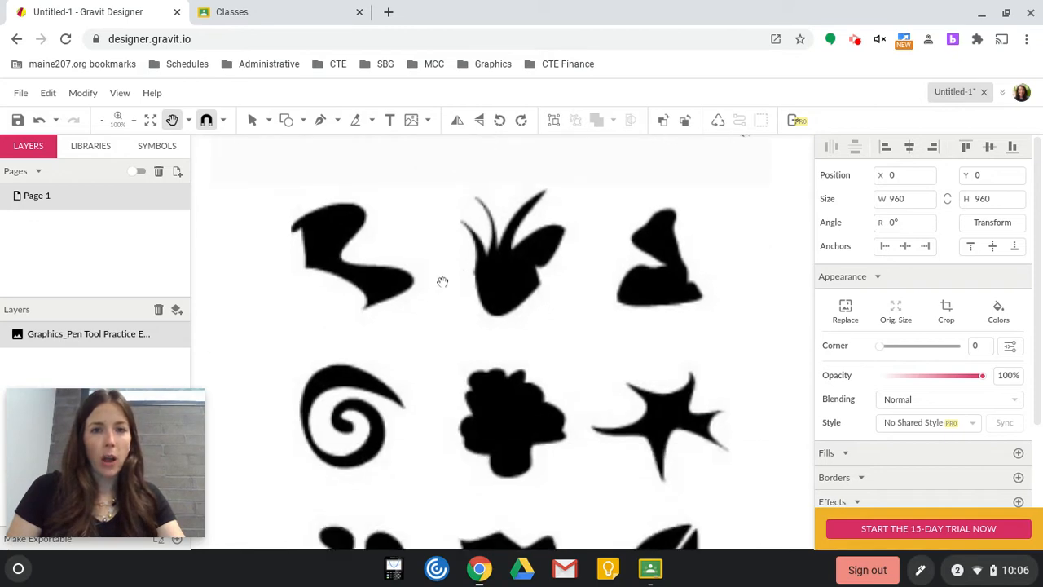
scroll(443, 282, up, 2)
scroll(443, 282, down, 2)
scroll(443, 286, up, 3)
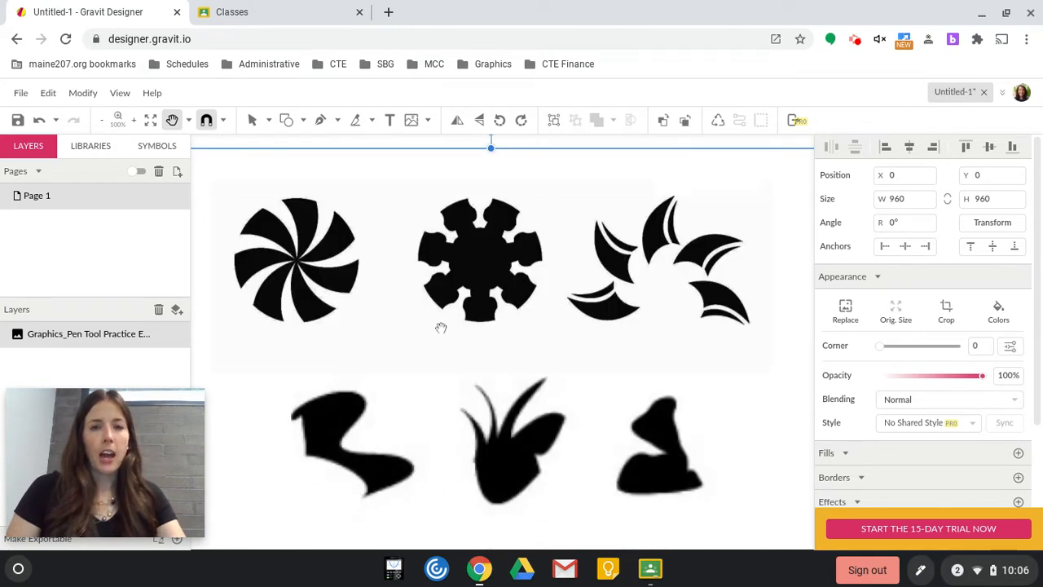
key(z)
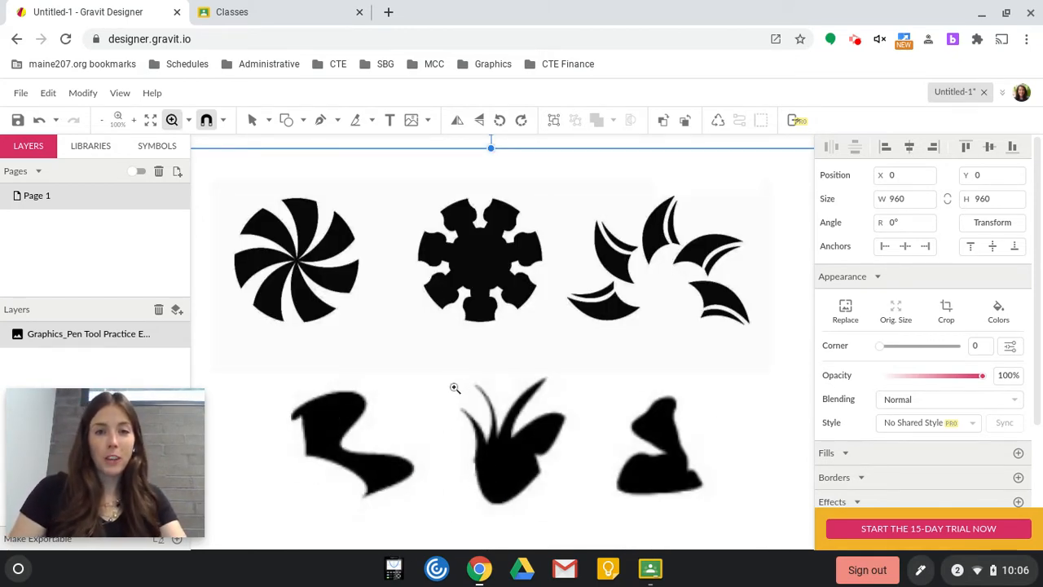
scroll(453, 387, up, 2)
scroll(453, 387, down, 5)
scroll(453, 388, up, 4)
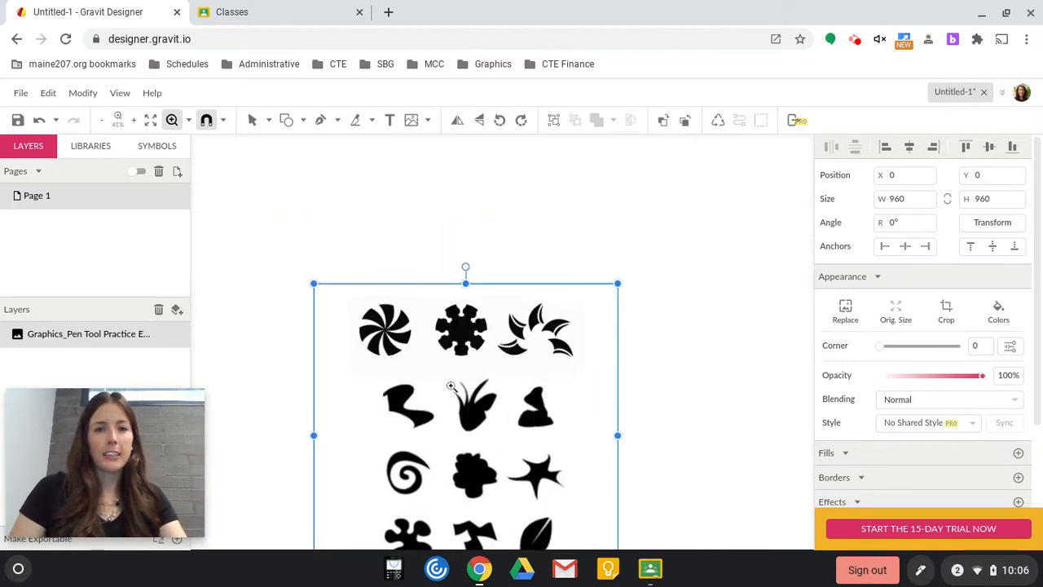
Start a Pen tool path at the pinwheel's centre, about X 225, Y 145, and add a curve point above it at about X 227, Y 130
key(h)
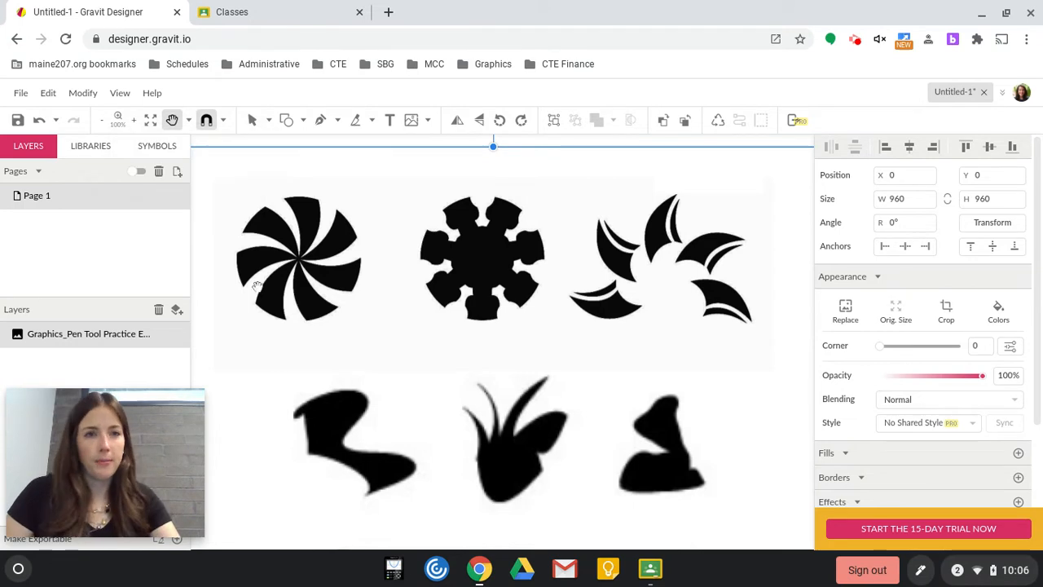
drag(285, 261, 458, 287)
ctrl+click(458, 287)
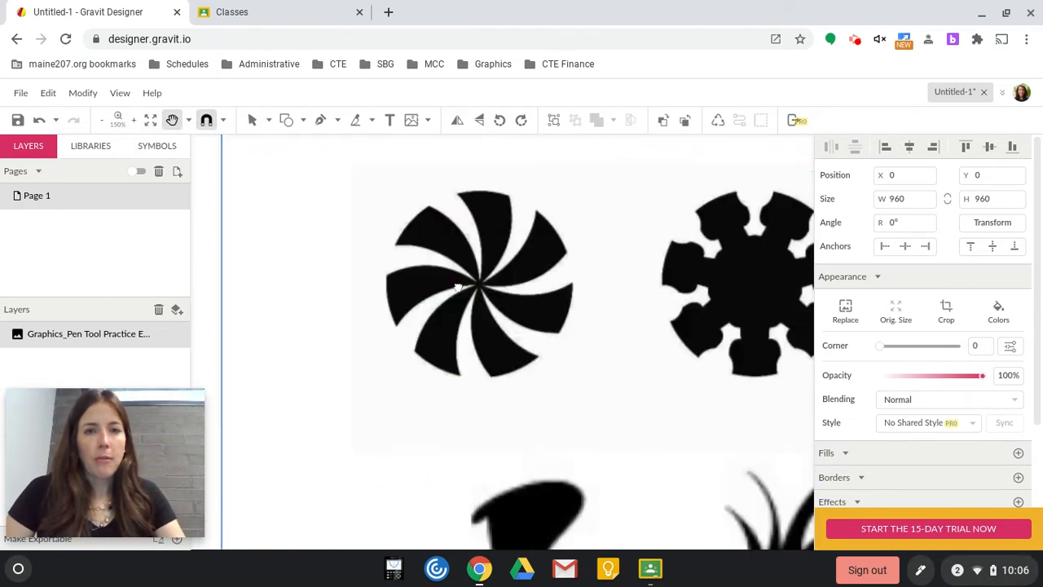
scroll(461, 287, up, 1)
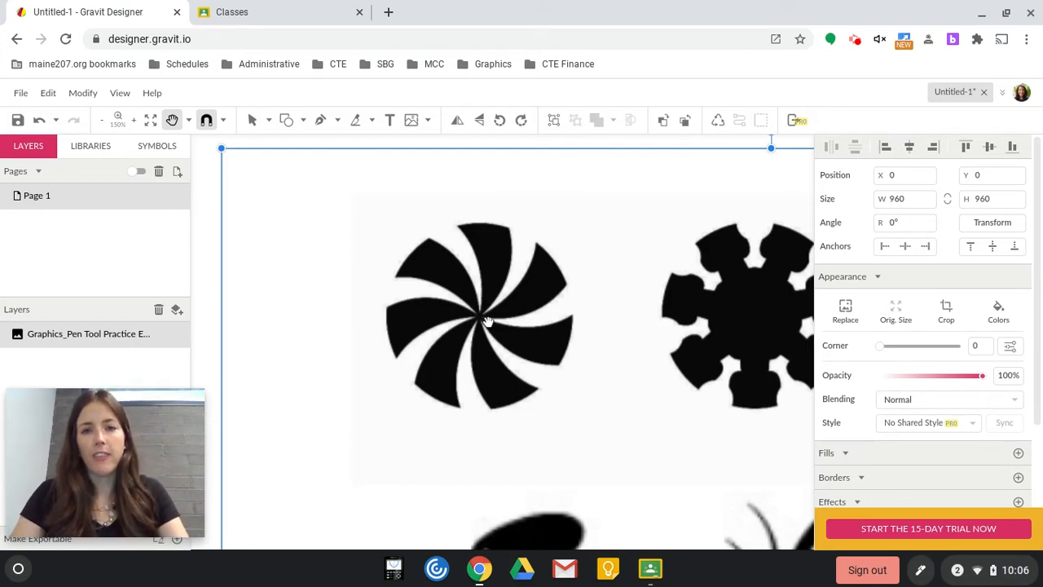
key(ctrl+plus)
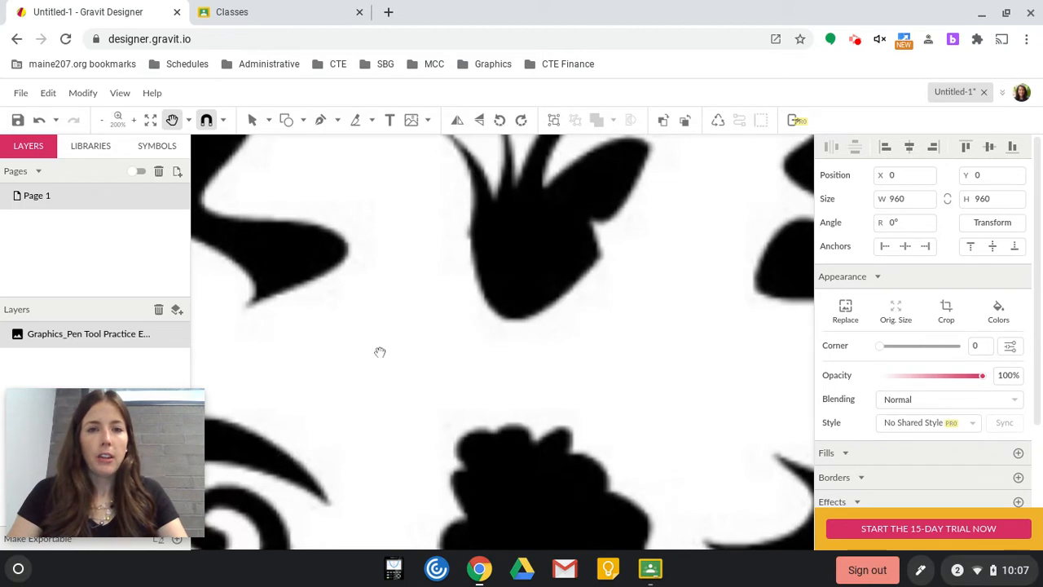
drag(380, 352, 423, 559)
drag(363, 304, 608, 549)
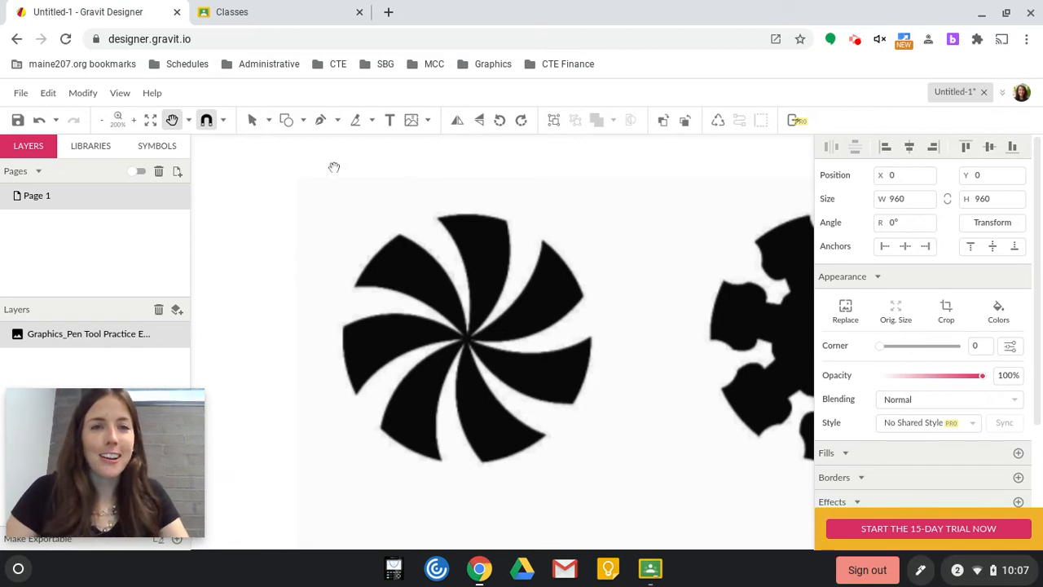
click(322, 123)
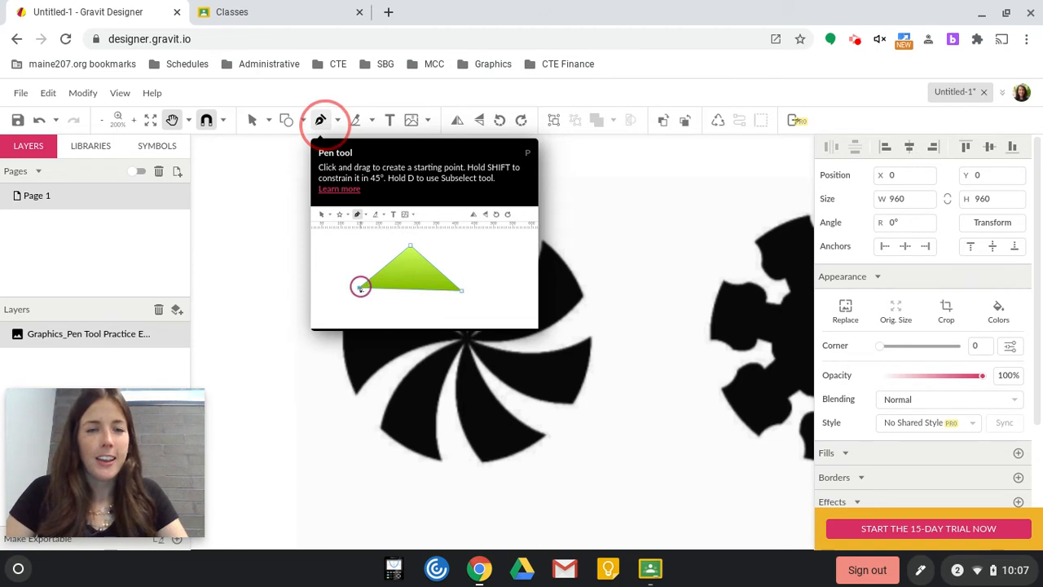
click(321, 120)
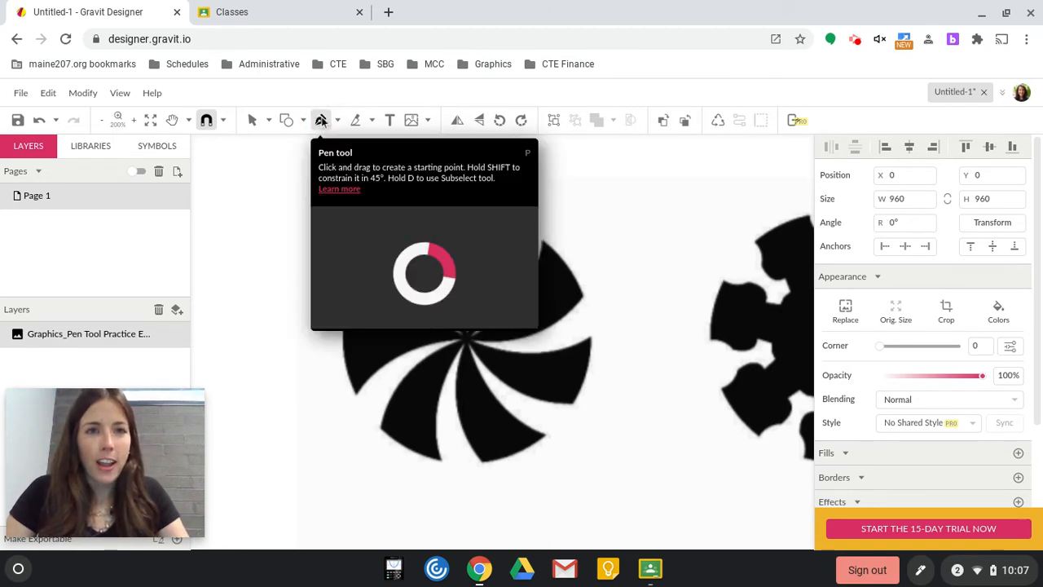
scroll(349, 155, up, 1)
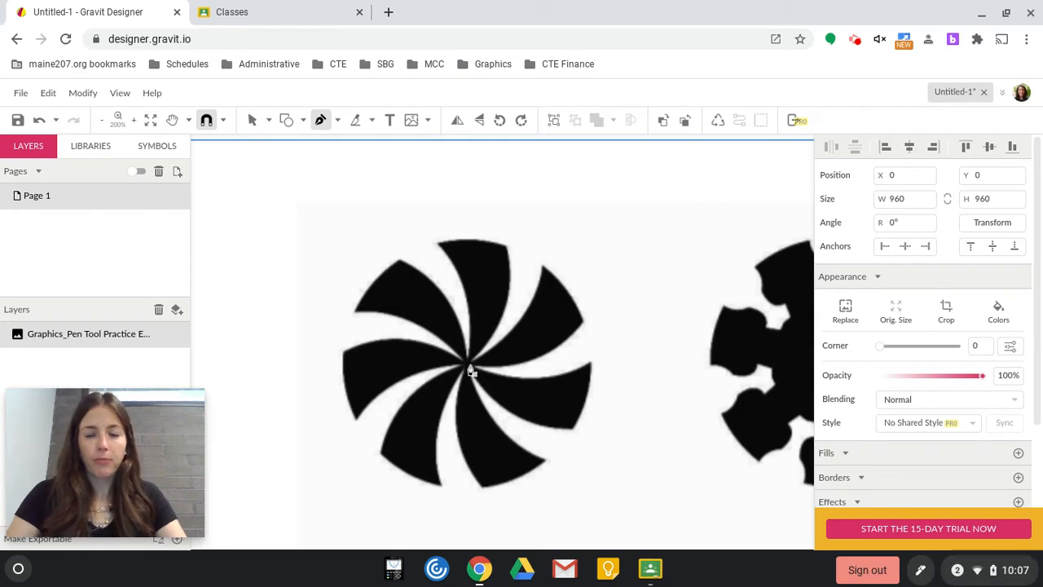
scroll(470, 372, up, 3)
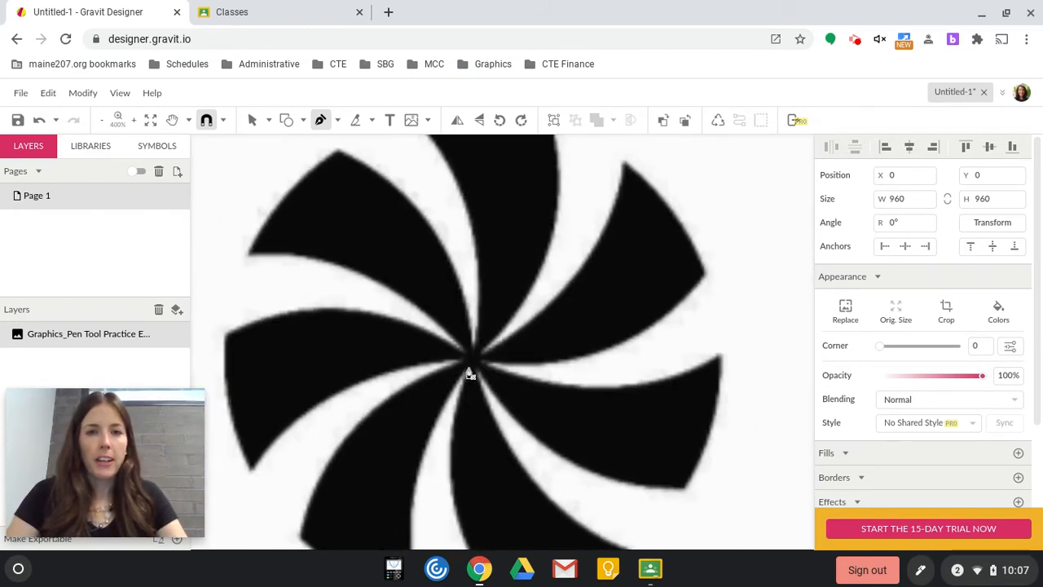
scroll(470, 372, down, 1)
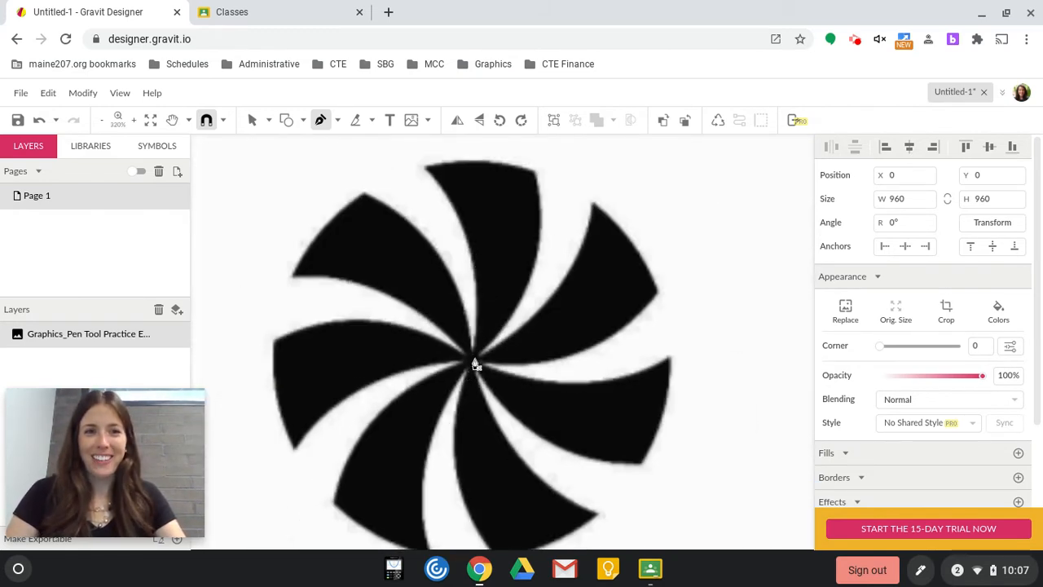
scroll(557, 181, up, 1)
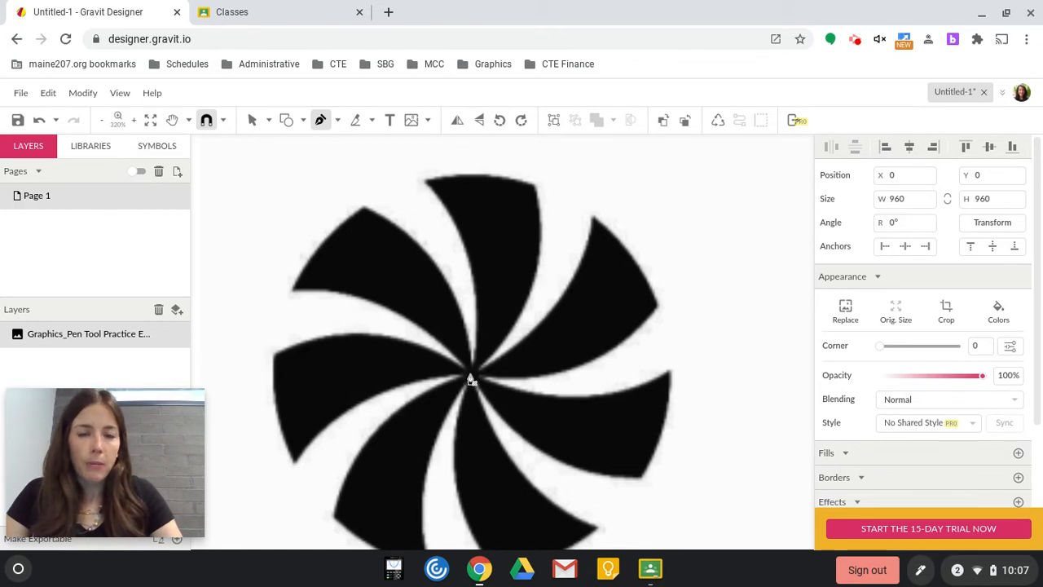
scroll(458, 206, up, 1)
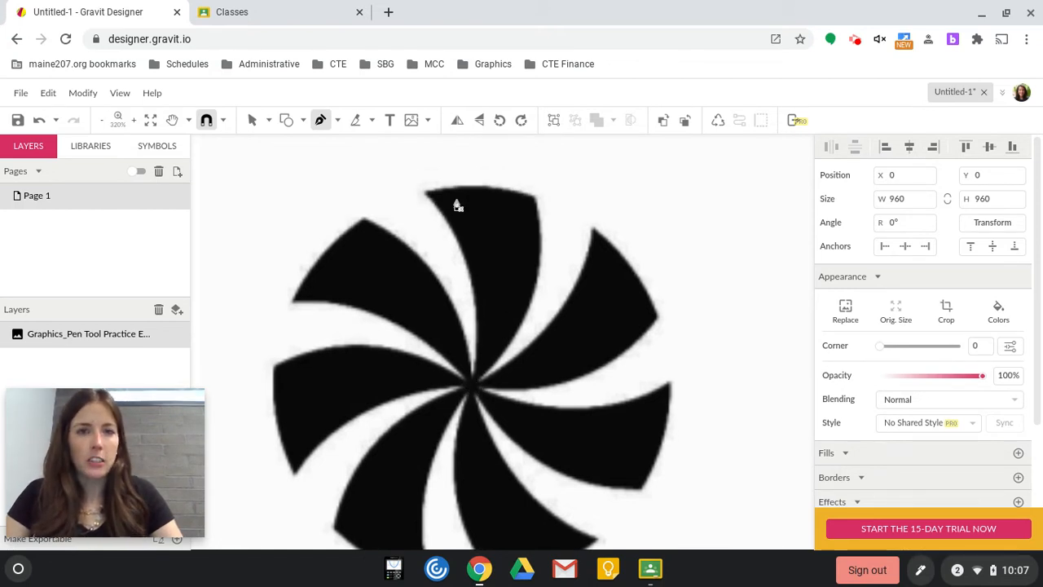
scroll(444, 261, up, 1)
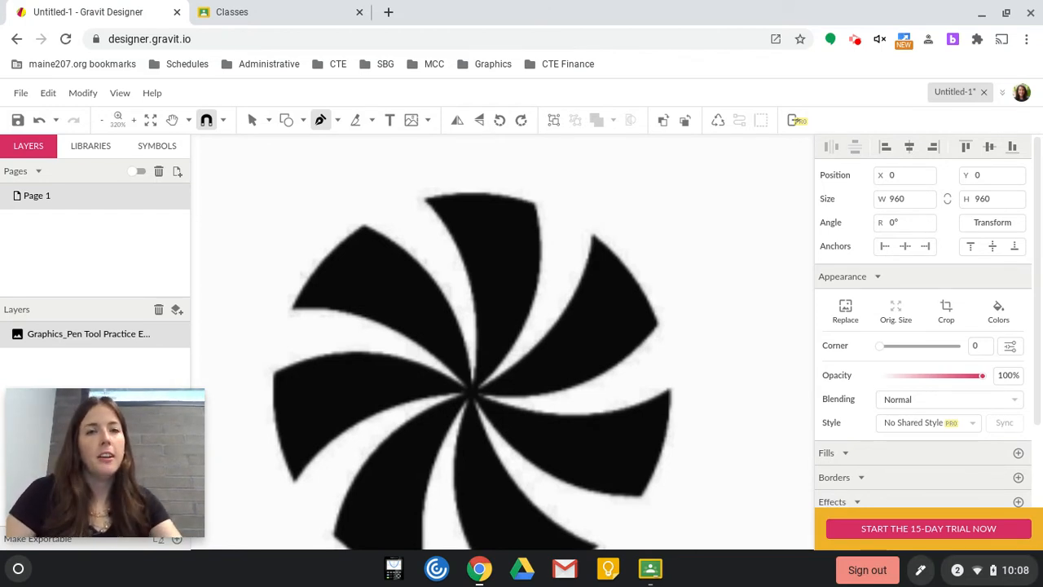
scroll(327, 207, up, 1)
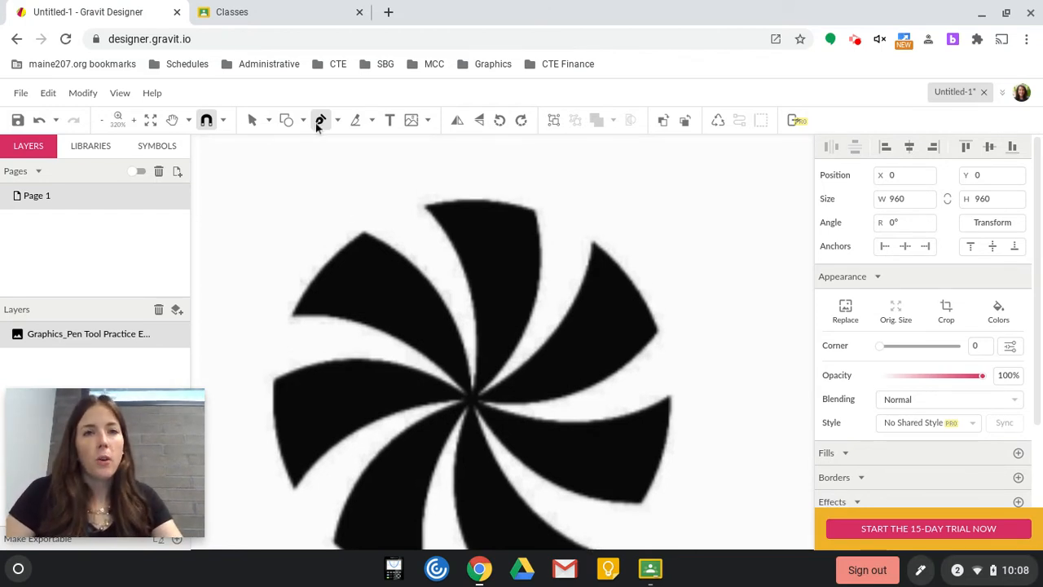
click(471, 397)
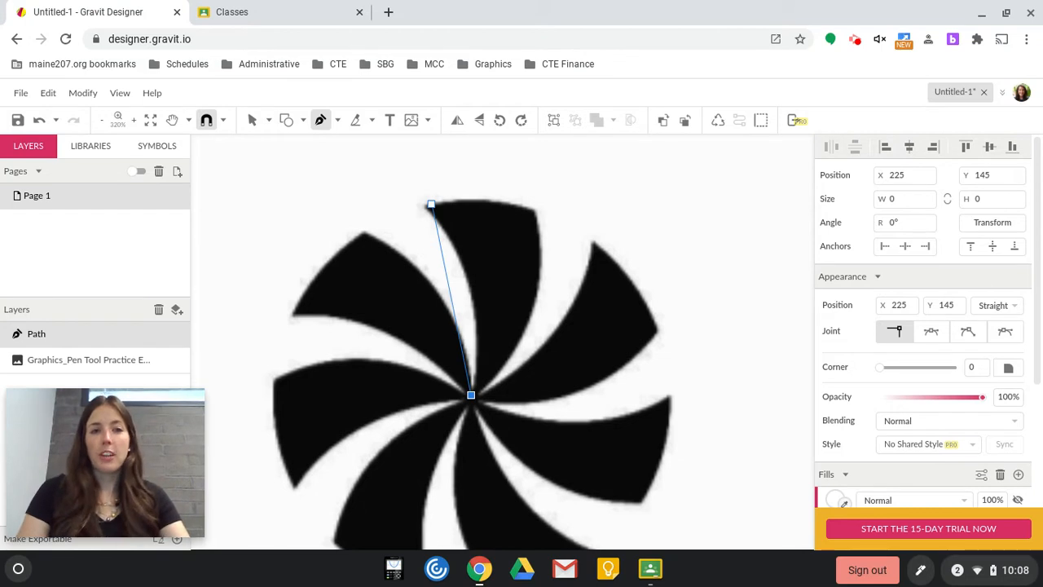
scroll(432, 204, up, 1)
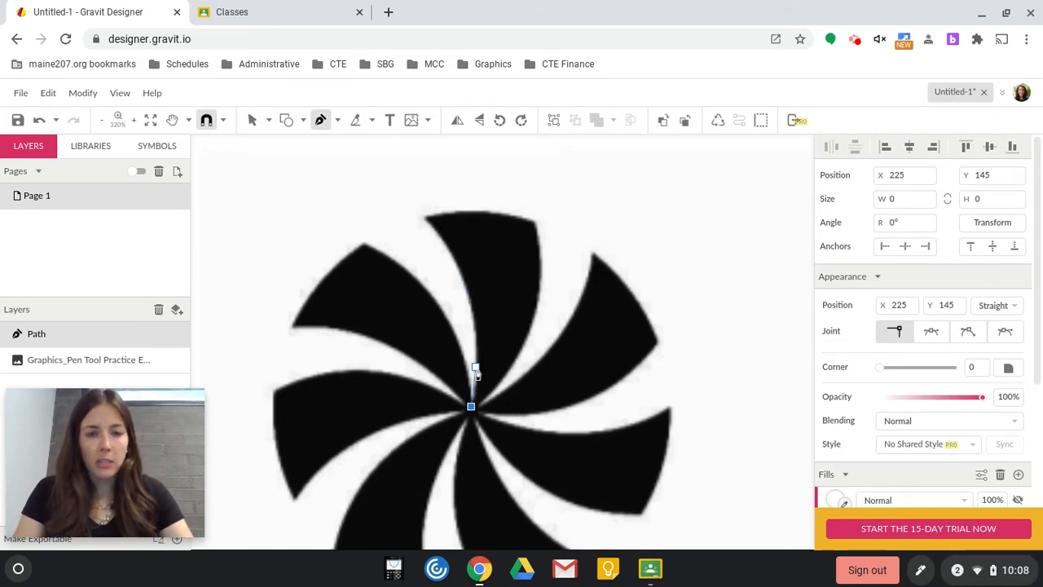
click(476, 372)
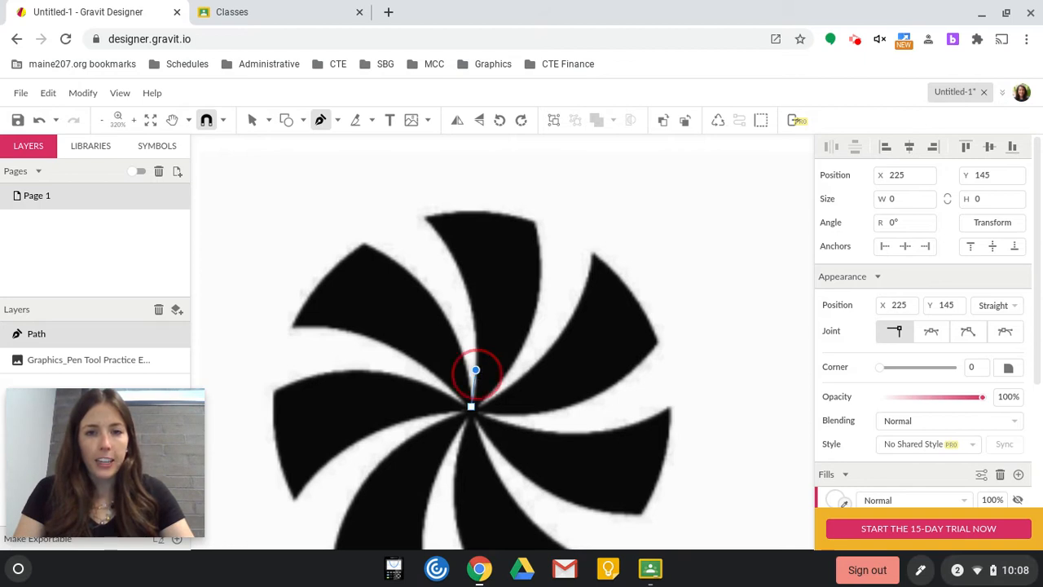
mouse_move(476, 371)
mouse_down()
mouse_move(465, 333)
mouse_move(449, 345)
mouse_move(451, 354)
mouse_move(483, 326)
mouse_move(501, 352)
mouse_move(480, 326)
mouse_move(476, 365)
mouse_move(476, 357)
mouse_up()
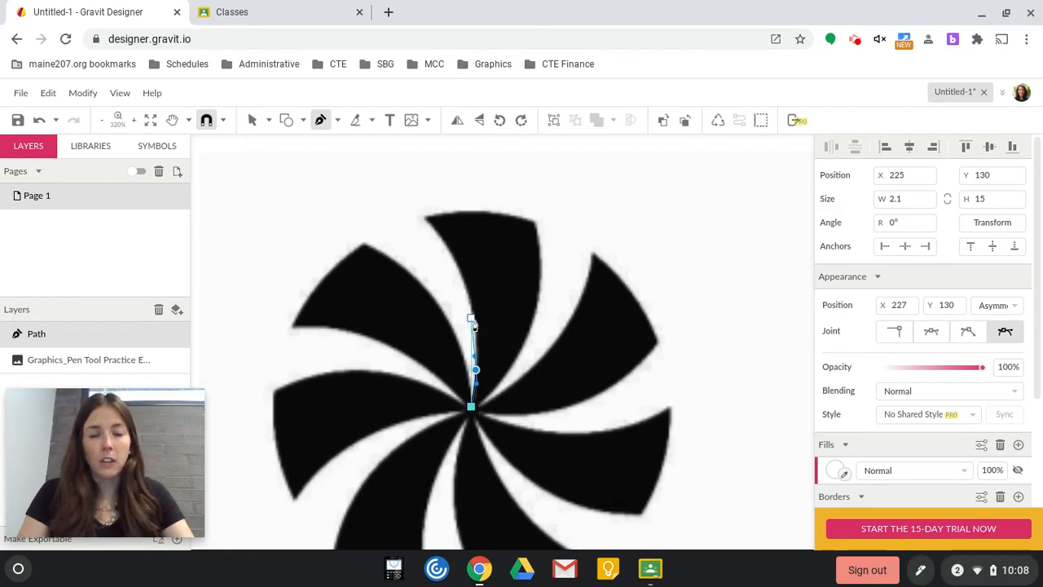
Continue the path with curve points up the left edge of the pinwheel's top blade, ending at its outer left corner, about X 205, Y 68
mouse_move(471, 315)
mouse_down()
mouse_move(450, 292)
mouse_move(458, 282)
mouse_move(469, 297)
mouse_up()
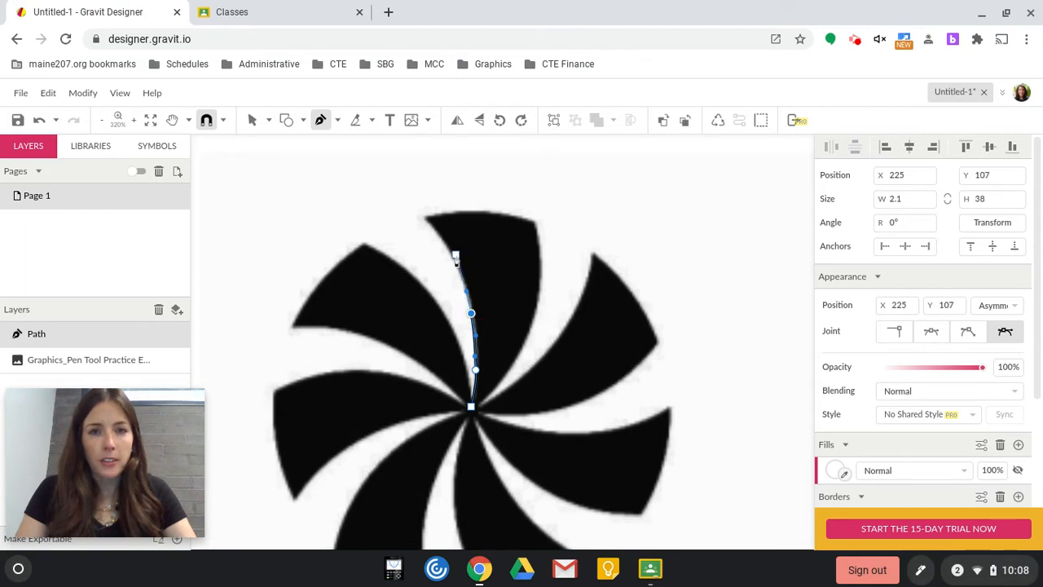
click(448, 254)
drag(436, 232, 436, 237)
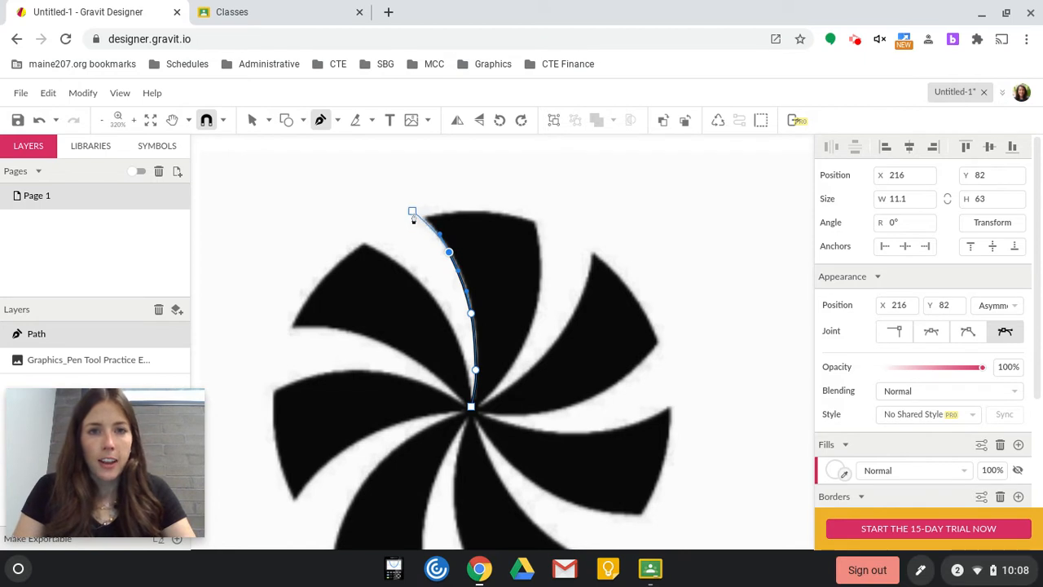
scroll(313, 241, up, 1)
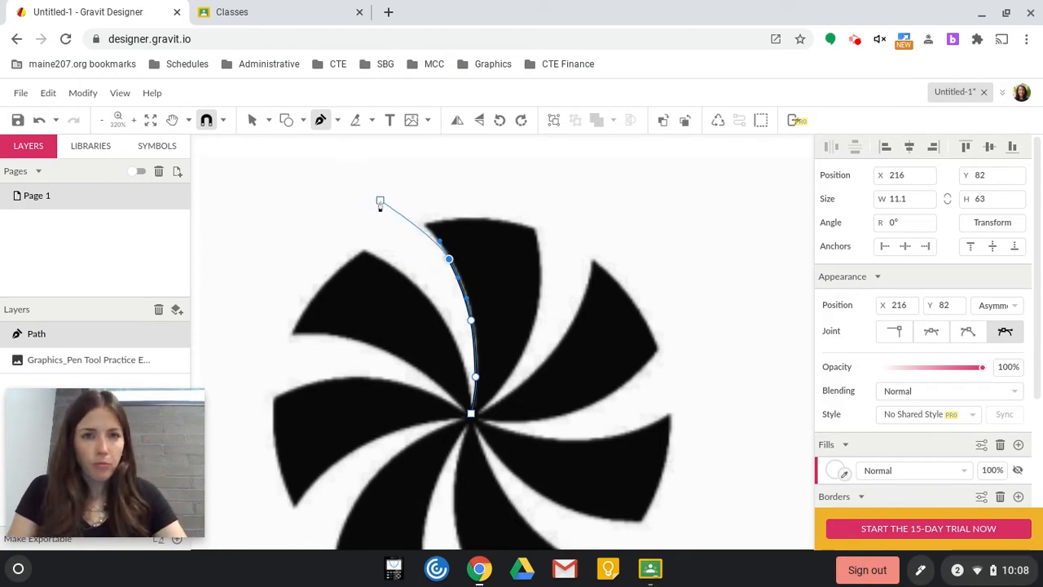
scroll(412, 188, up, 2)
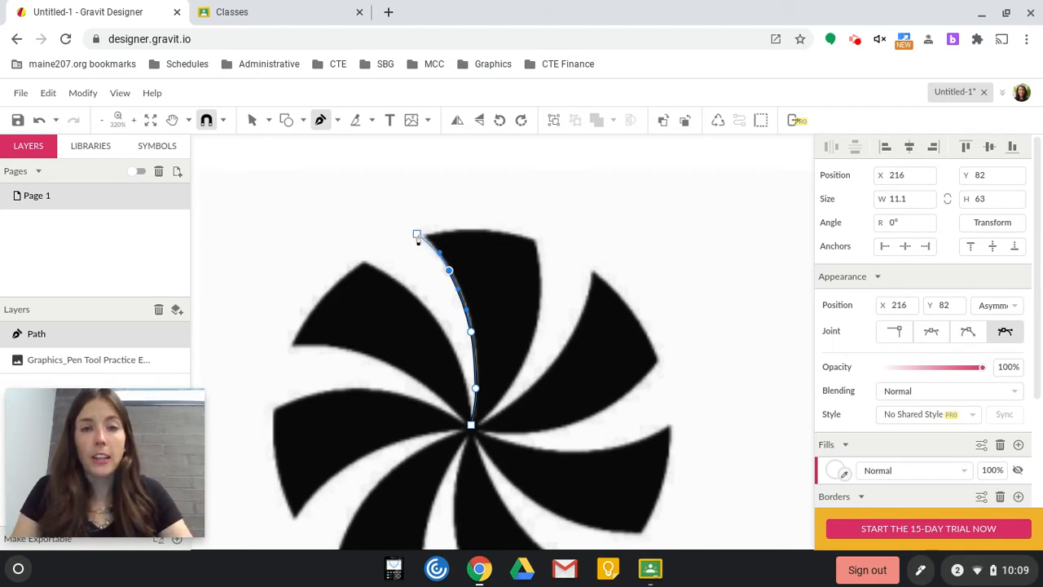
click(423, 238)
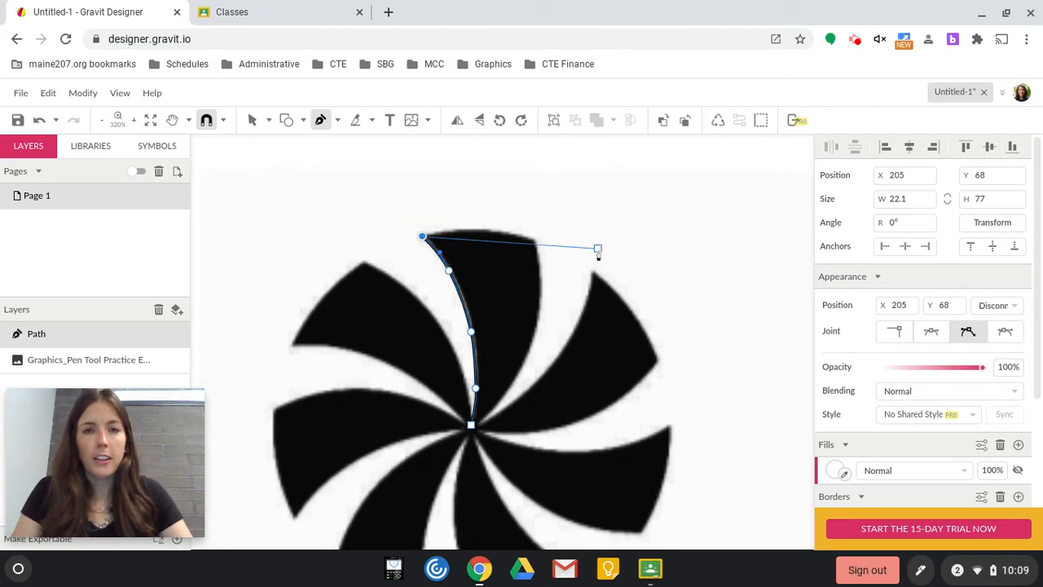
Trace the top blade's outer edge to a corner at X 252, Y 68, and its right edge back to the centre, closing the path
drag(564, 236, 537, 243)
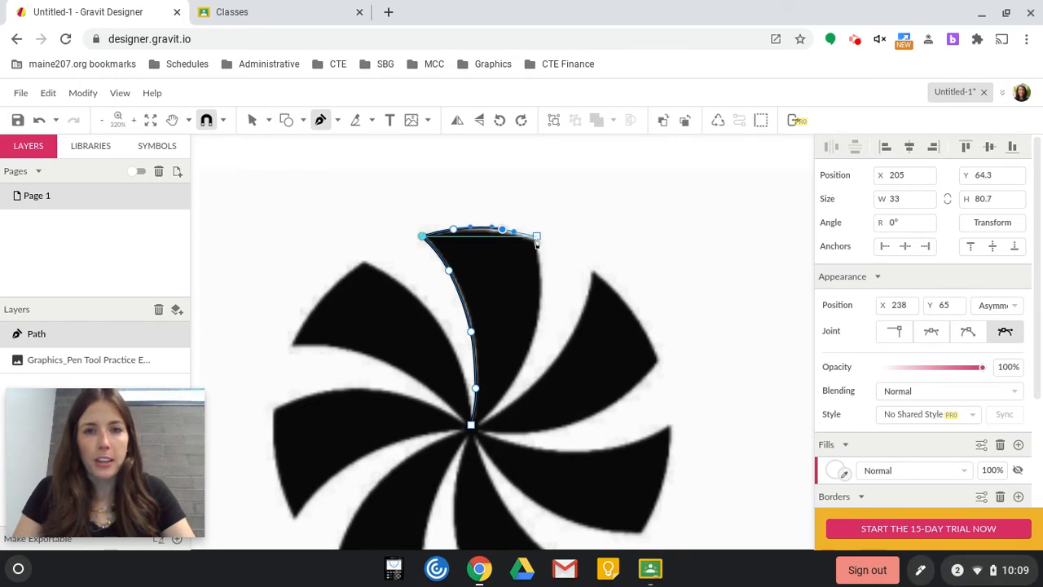
click(537, 237)
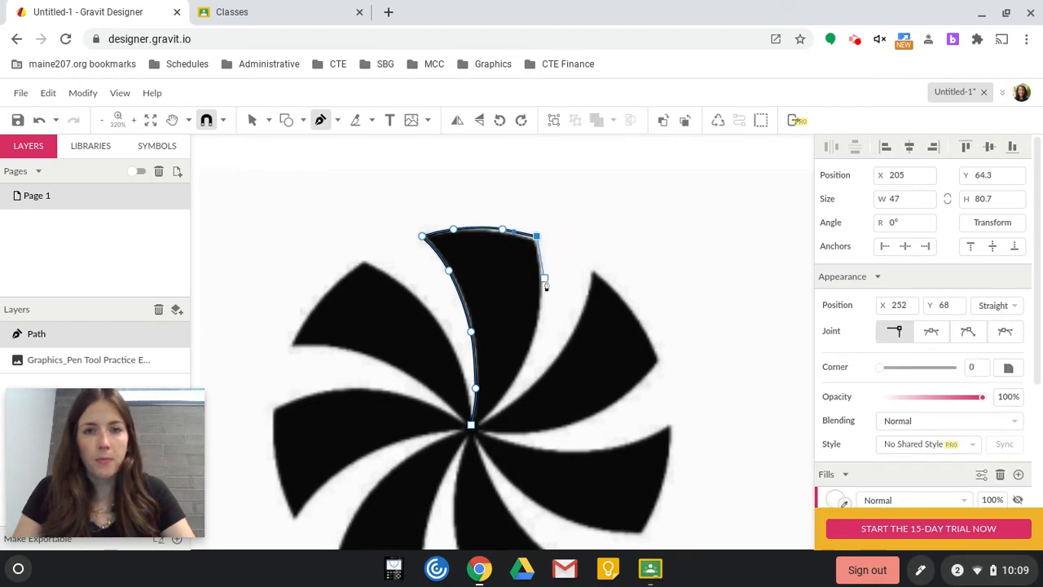
drag(544, 274, 545, 287)
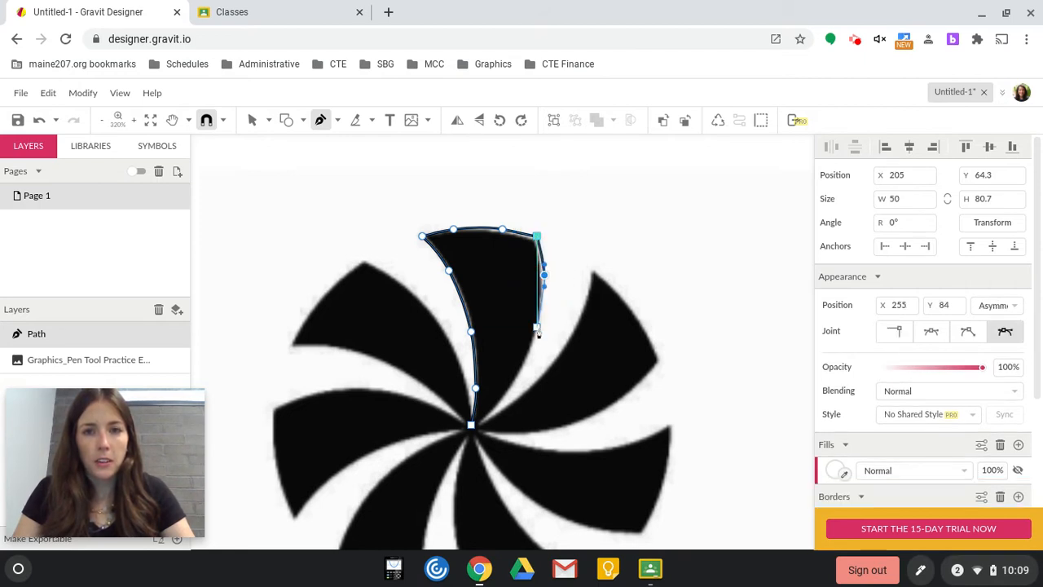
drag(536, 325, 531, 350)
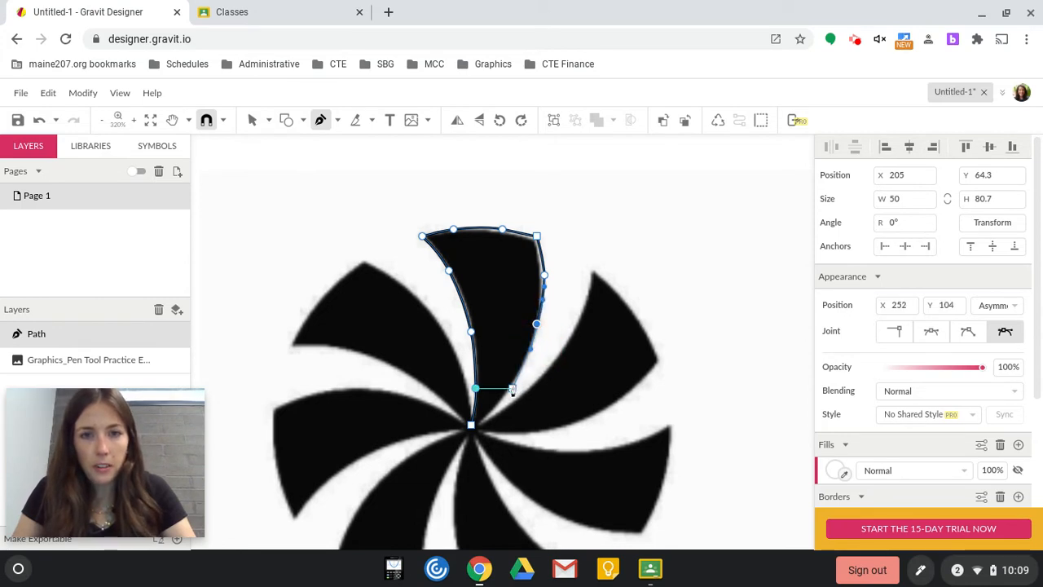
drag(512, 388, 502, 399)
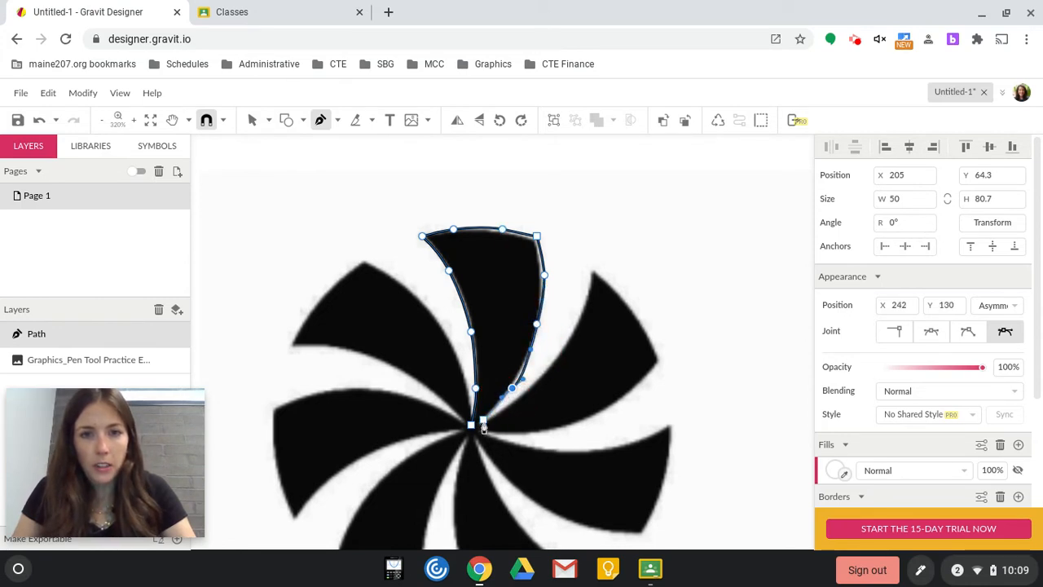
click(483, 425)
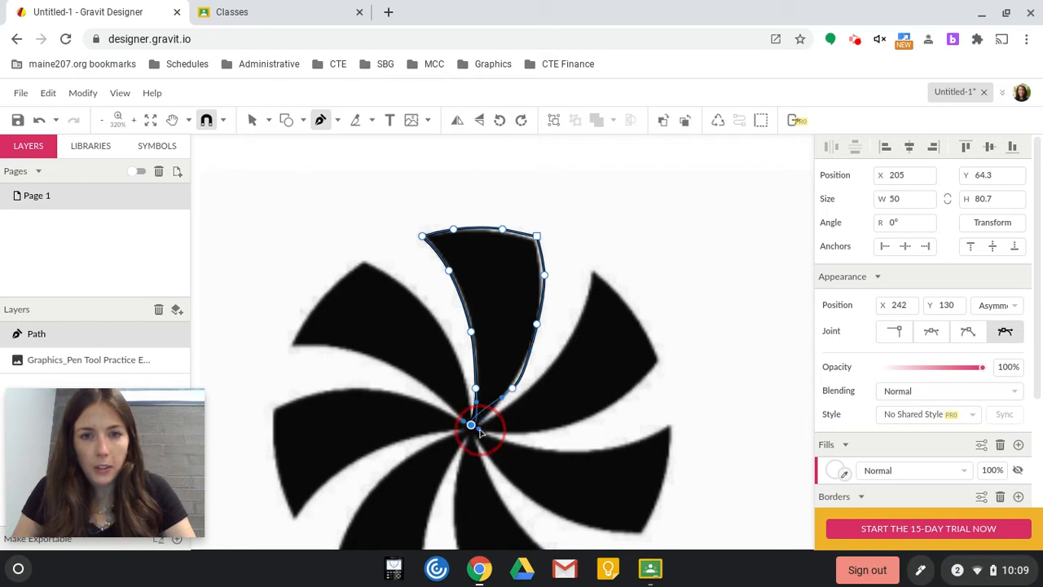
drag(485, 433, 467, 427)
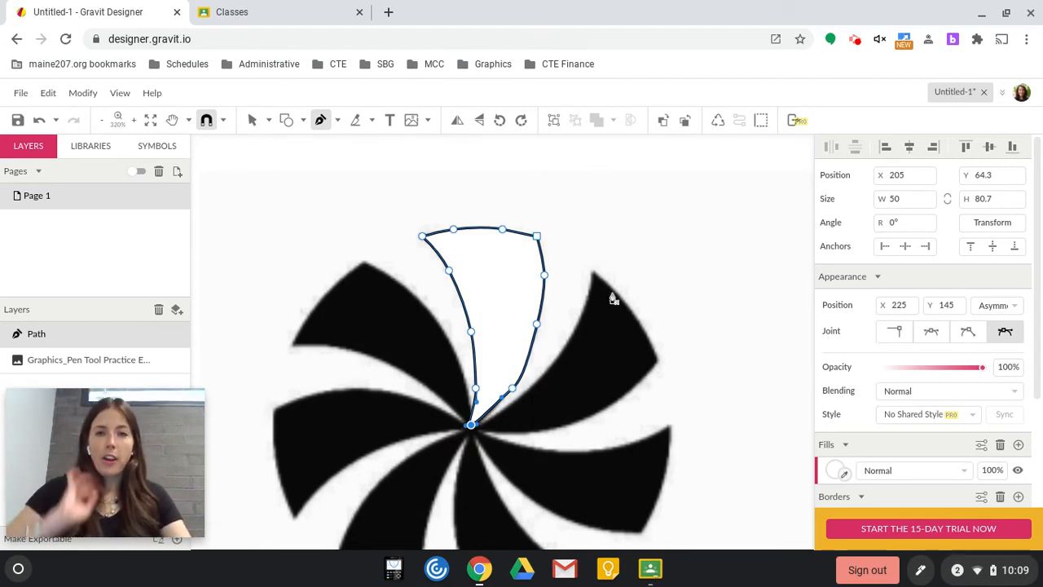
Set the border width of the traced blade to 0
scroll(554, 332, down, 1)
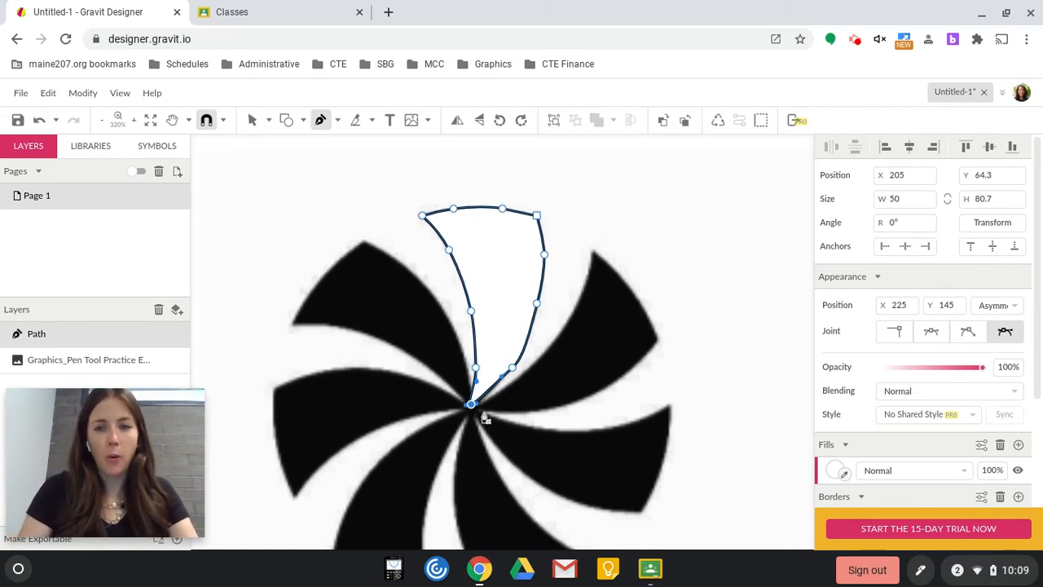
scroll(511, 368, up, 1)
scroll(534, 399, down, 3)
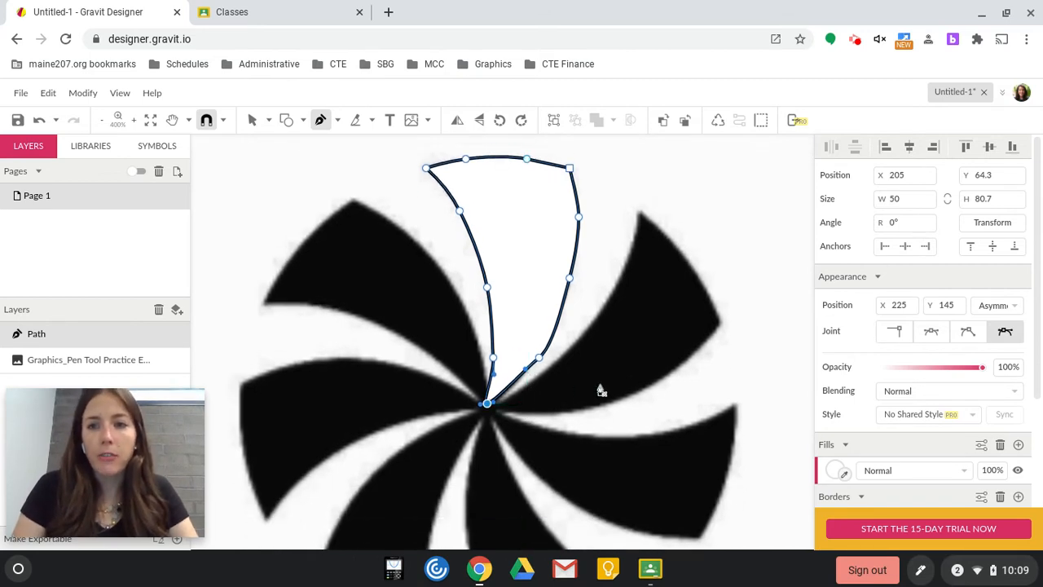
scroll(349, 158, up, 1)
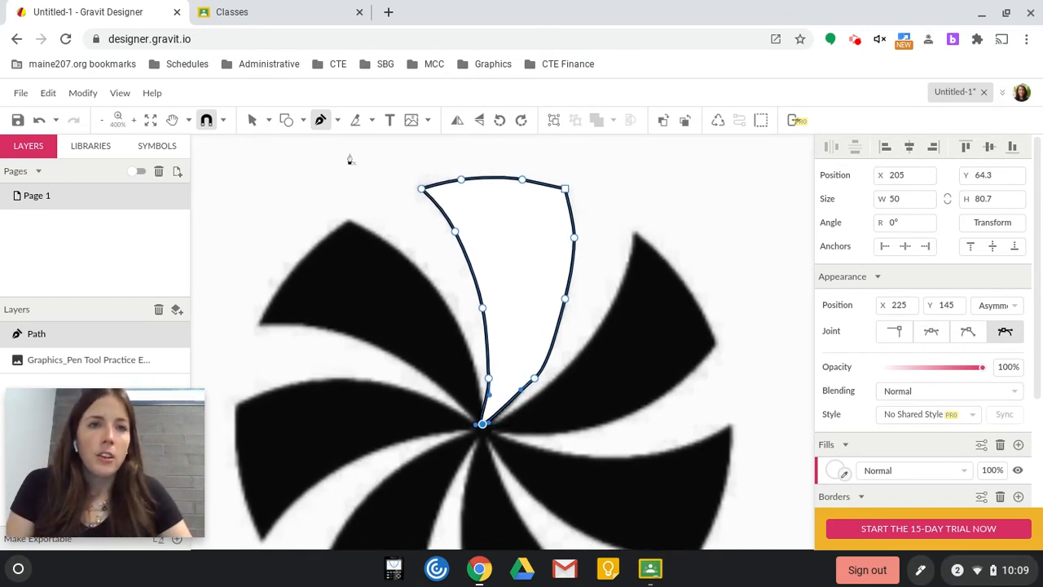
scroll(360, 229, up, 1)
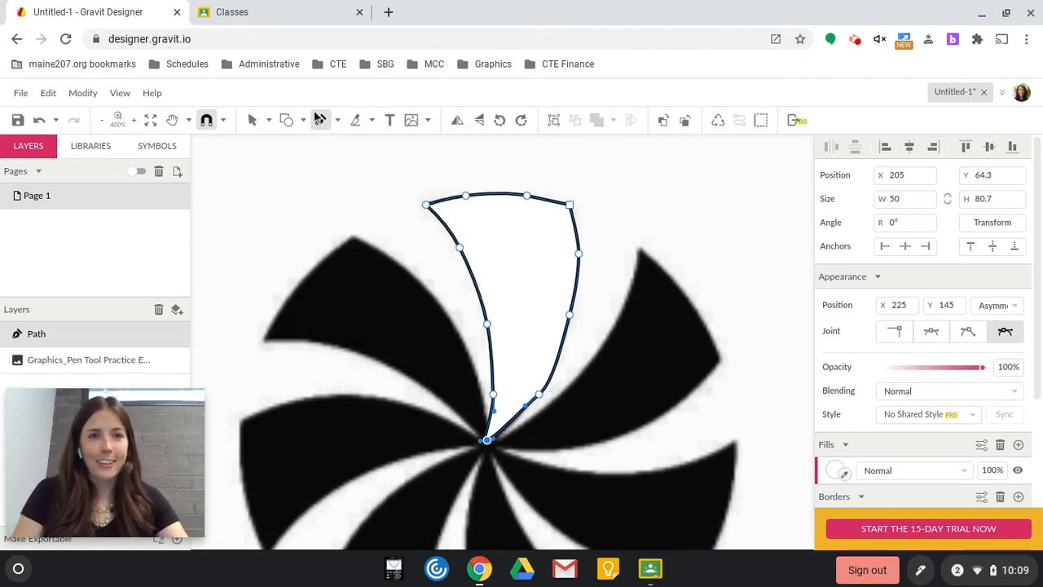
click(254, 123)
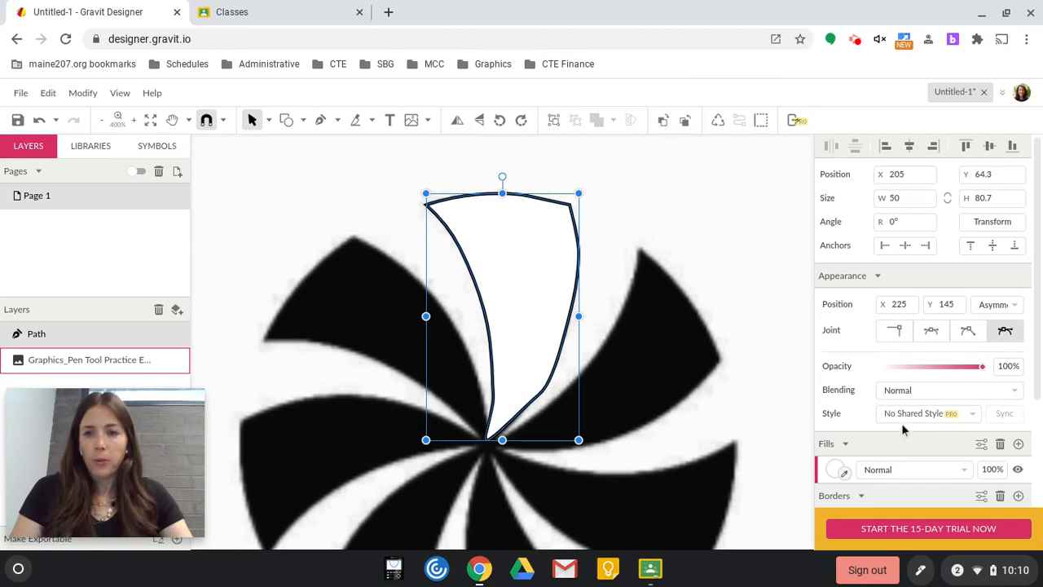
scroll(902, 426, down, 4)
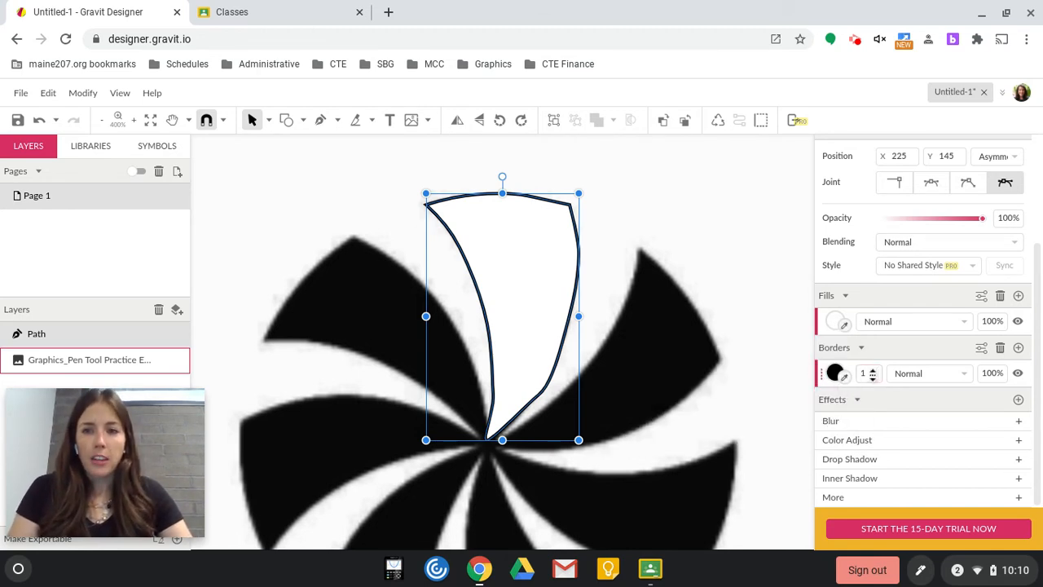
click(868, 376)
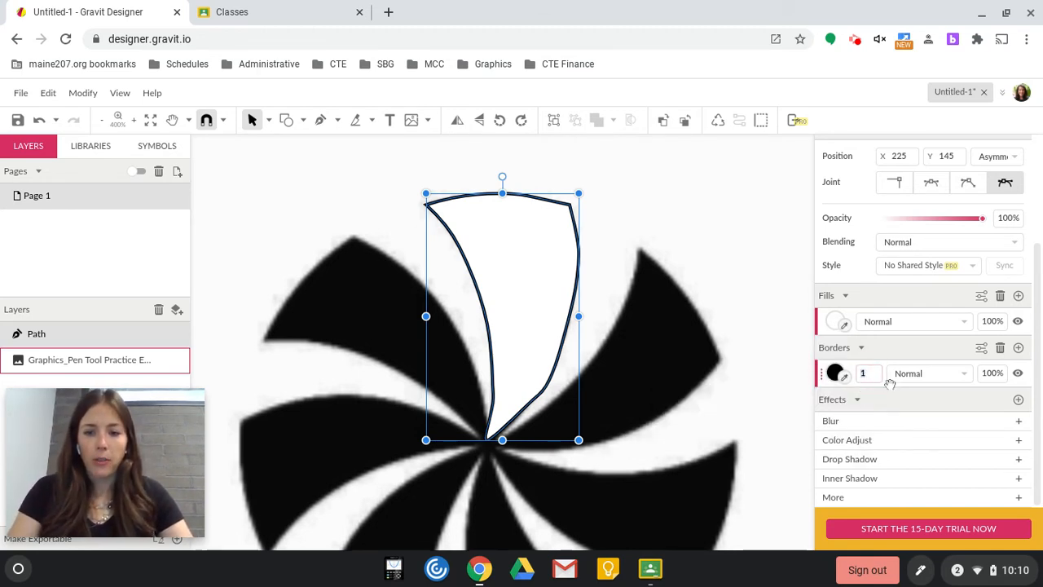
text(0)
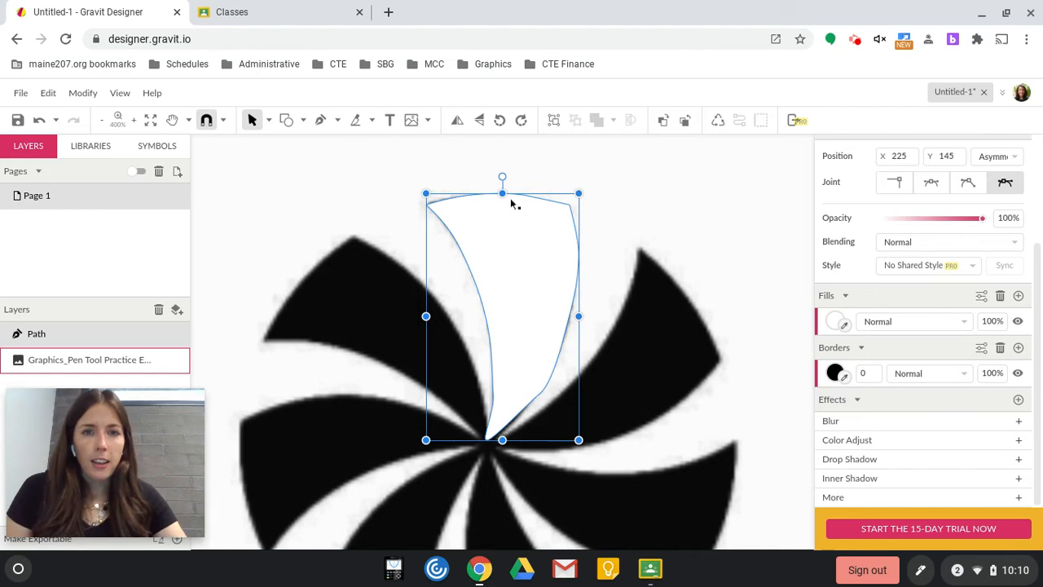
Fill the traced blade with orange, #FF9900
click(833, 323)
click(877, 331)
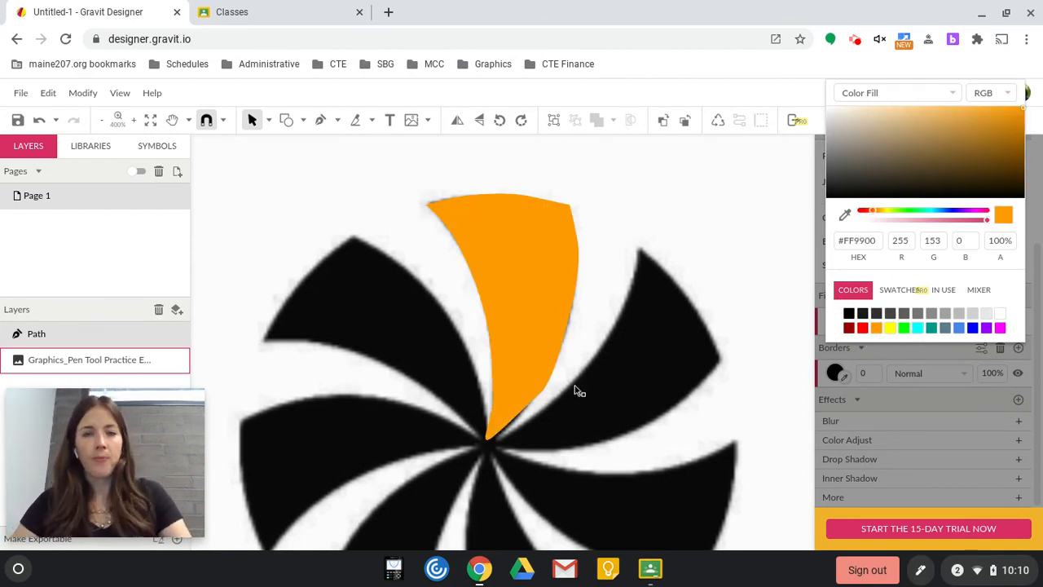
click(541, 360)
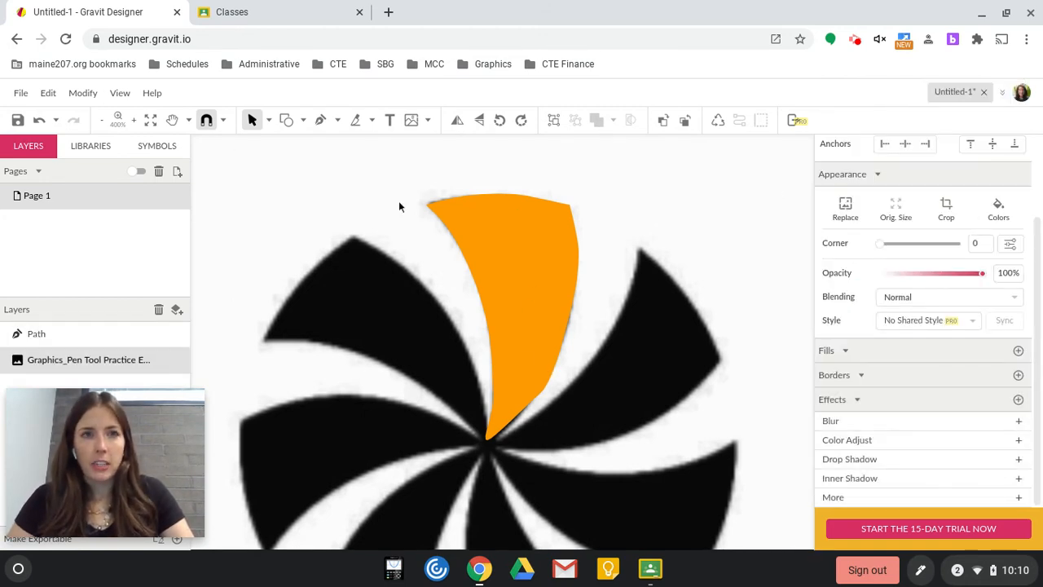
Try to select the orange blade for editing its points, and show the available selection tools
click(527, 265)
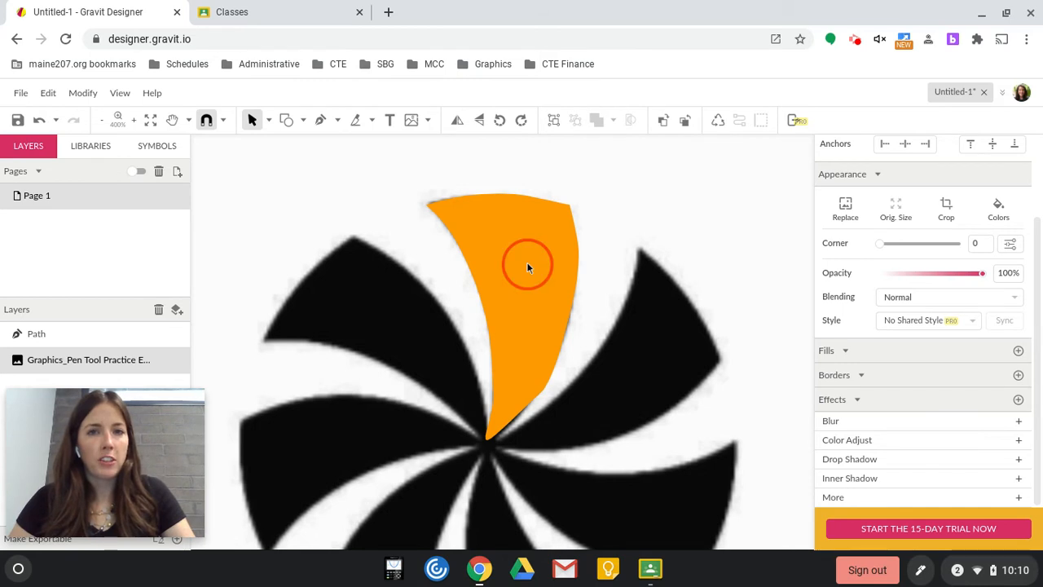
click(528, 220)
click(457, 210)
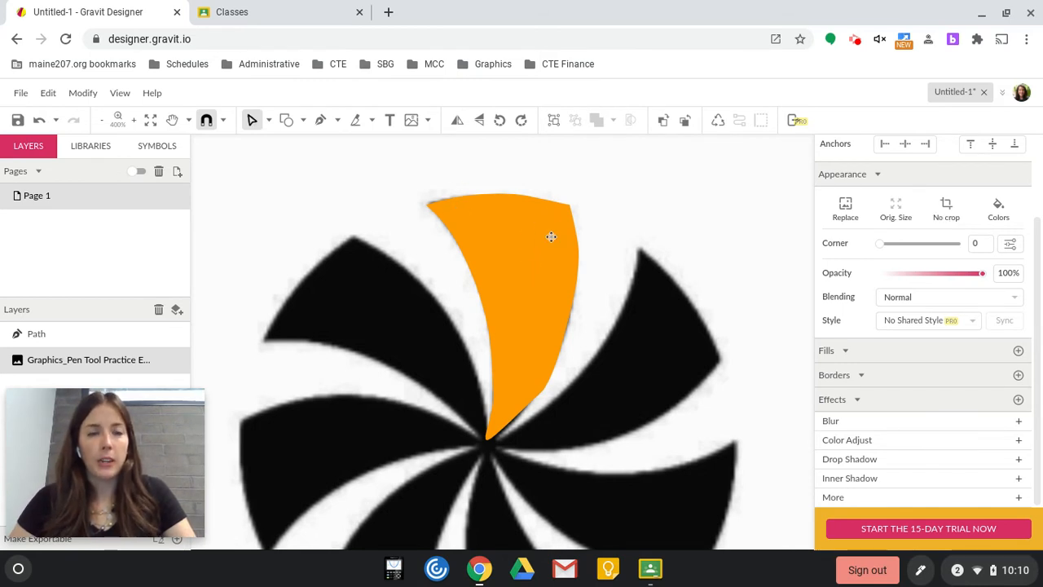
click(269, 121)
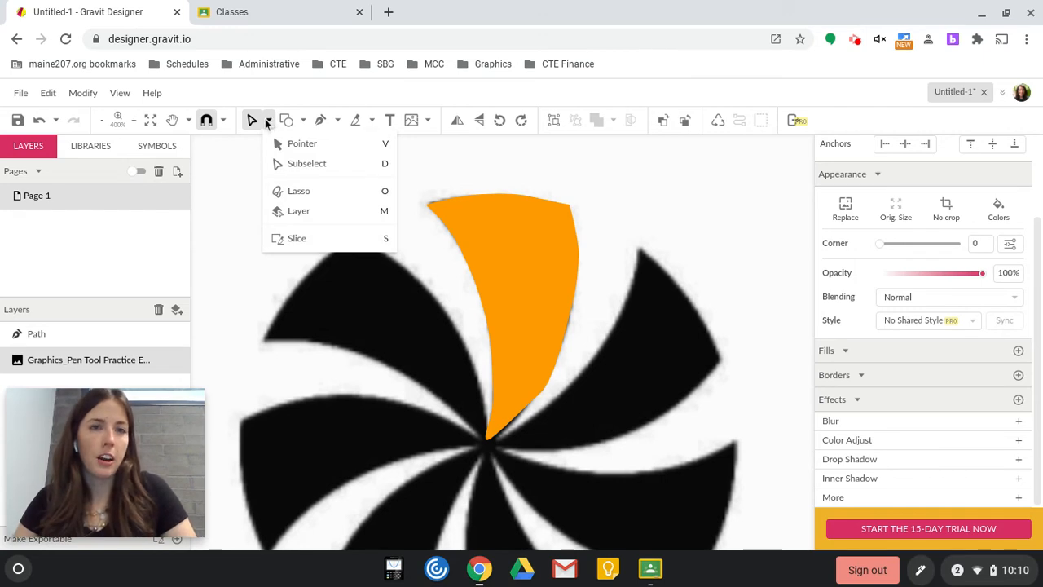